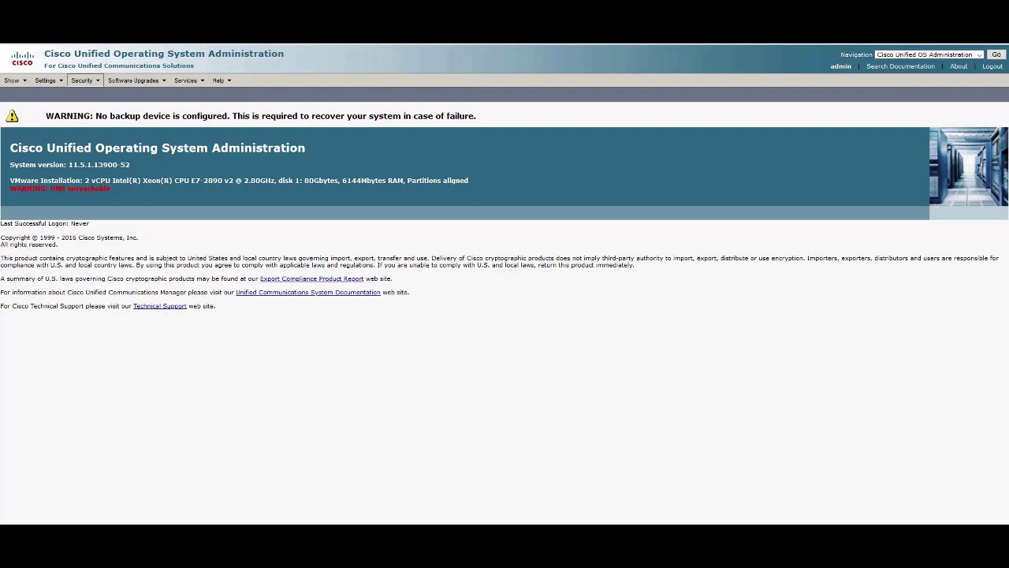
Open Bulk Certificate Management on the 11.5.1 server and save the SFTP details for 10.24.161.145, port 22
left_click(82, 81)
left_click(109, 131)
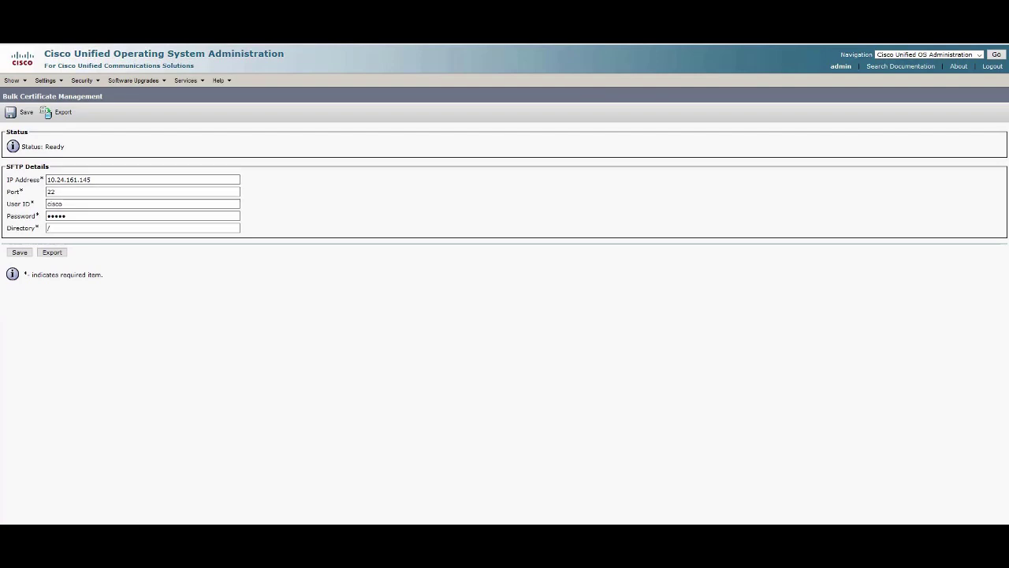
left_click(19, 252)
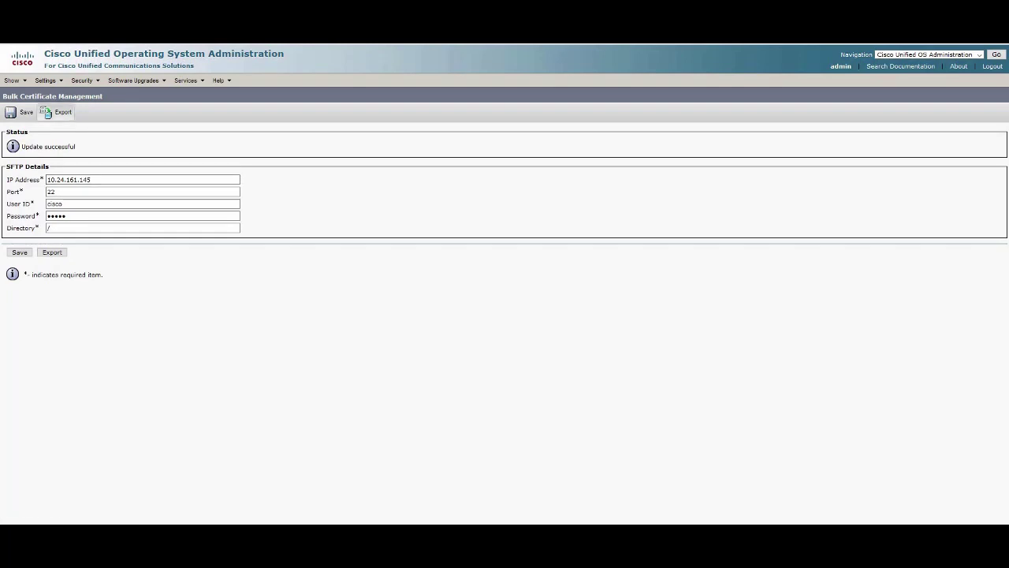
Bulk-export all certificate types from the 11.5.1 server to the SFTP server and close the export dialog
left_click(55, 112)
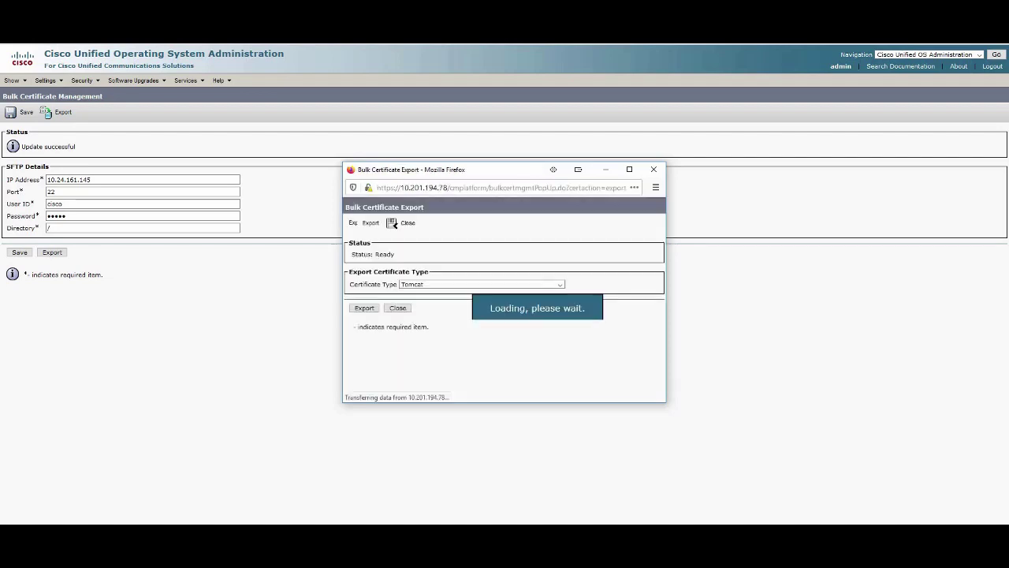
left_click(483, 290)
key("Down")
key("Down")
key("Down")
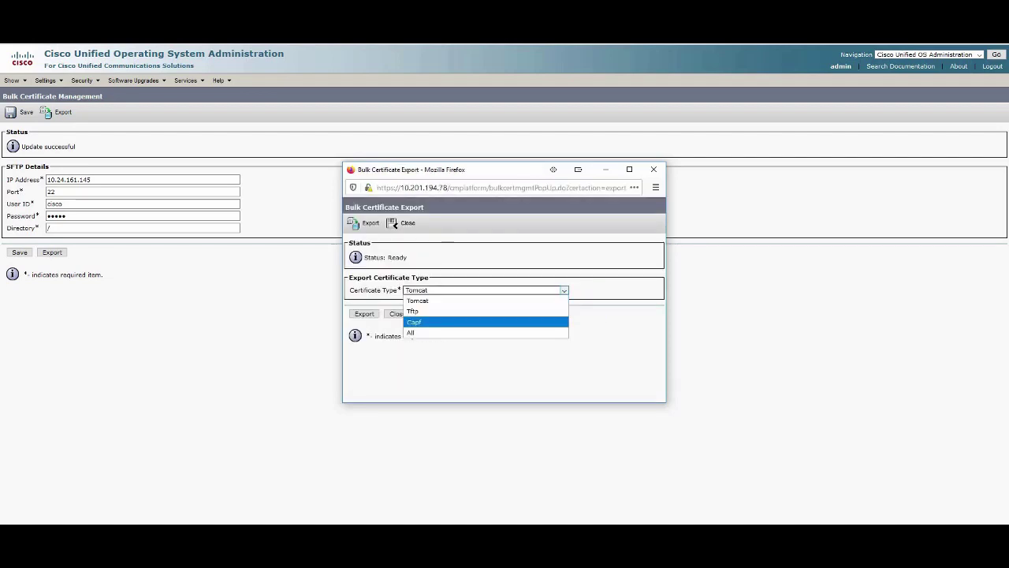
key("Return")
key("Return")
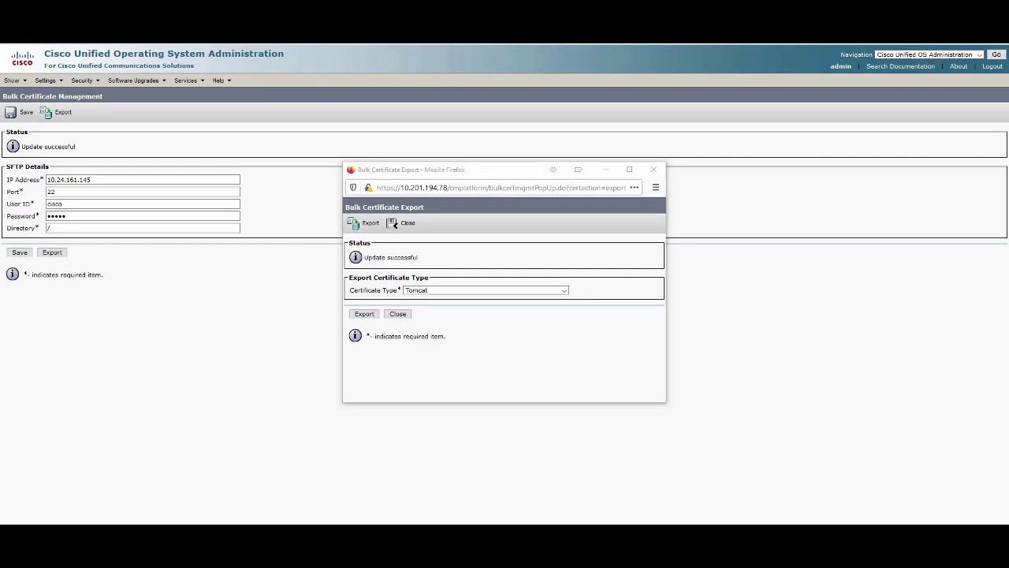
key("Tab")
key("Return")
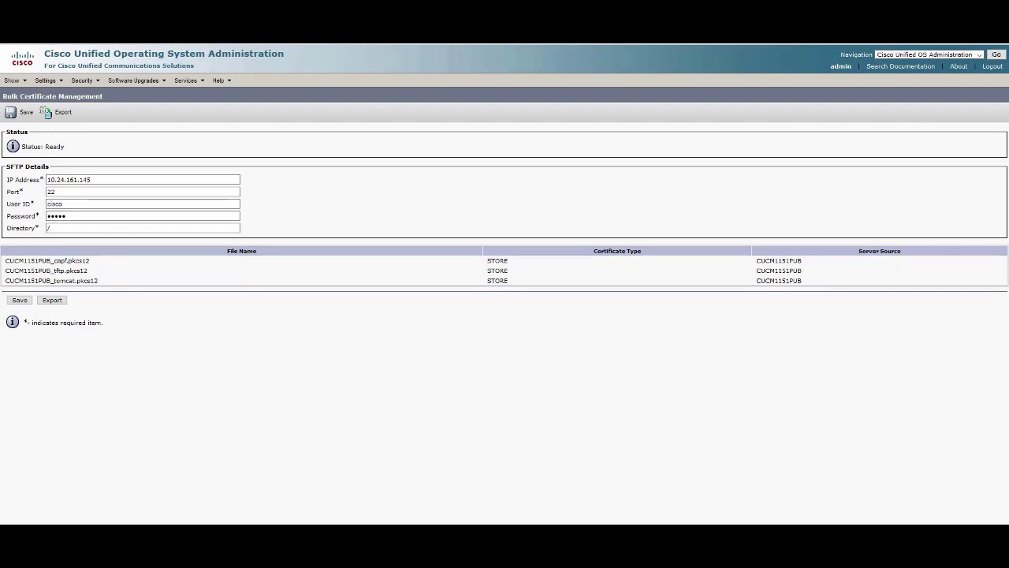
Check the exported files in the Bulk Certificate Export folder, and open Bulk Certificate Management on the 10.5.2 server
key("alt+Tab")
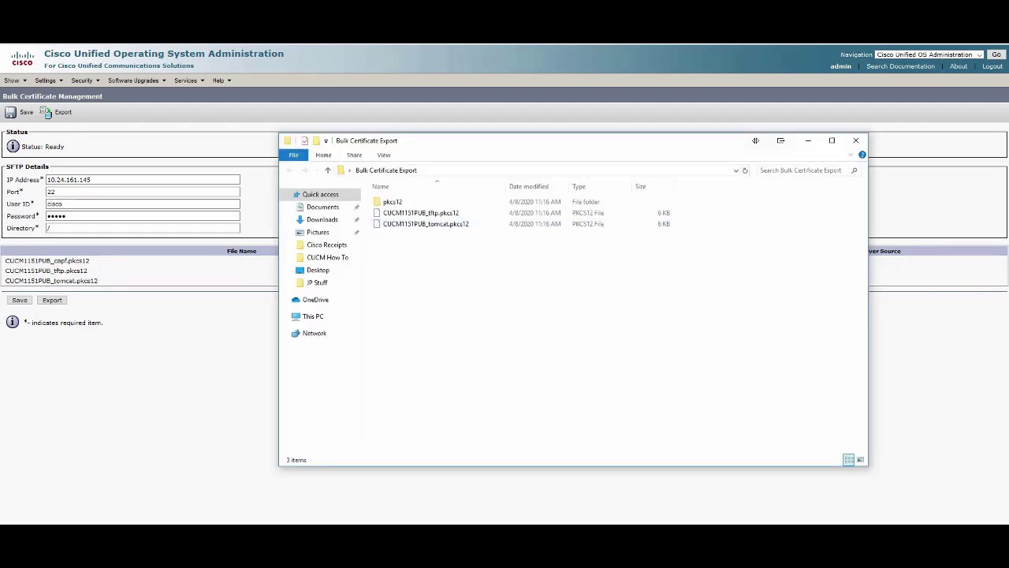
key("alt+Tab")
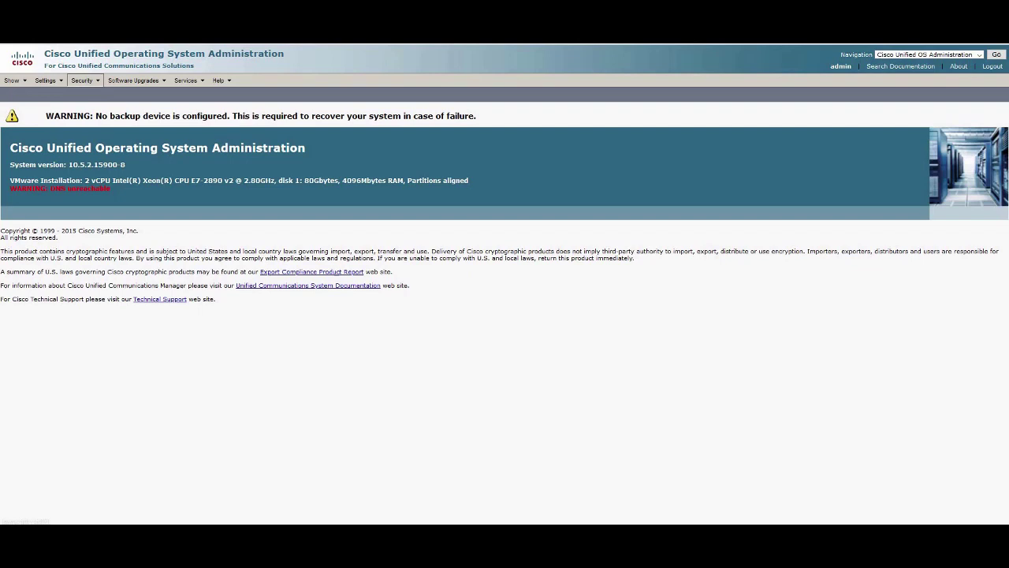
mouse_move(82, 80)
left_click(94, 145)
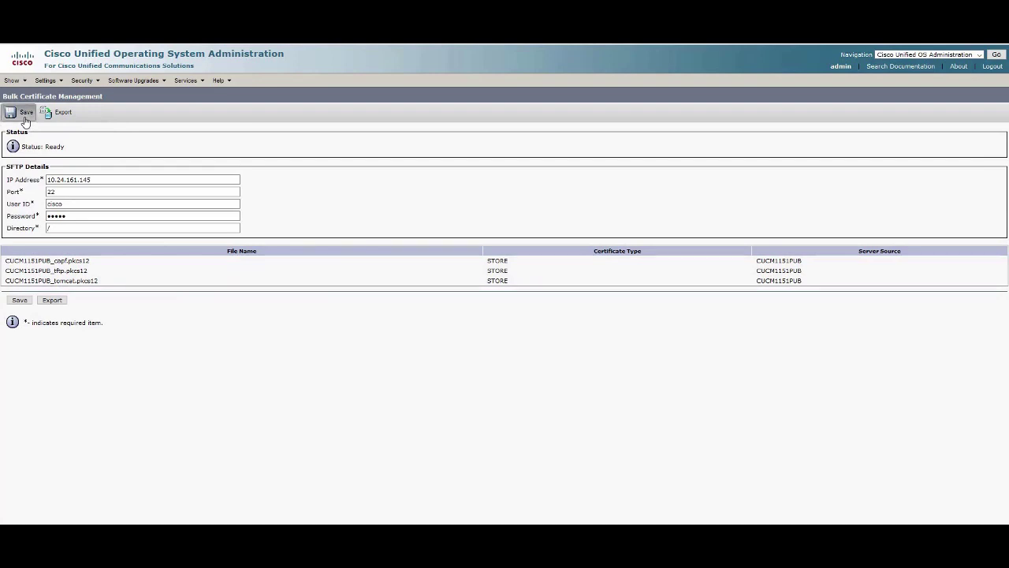
left_click_drag(25, 120, 30, 146)
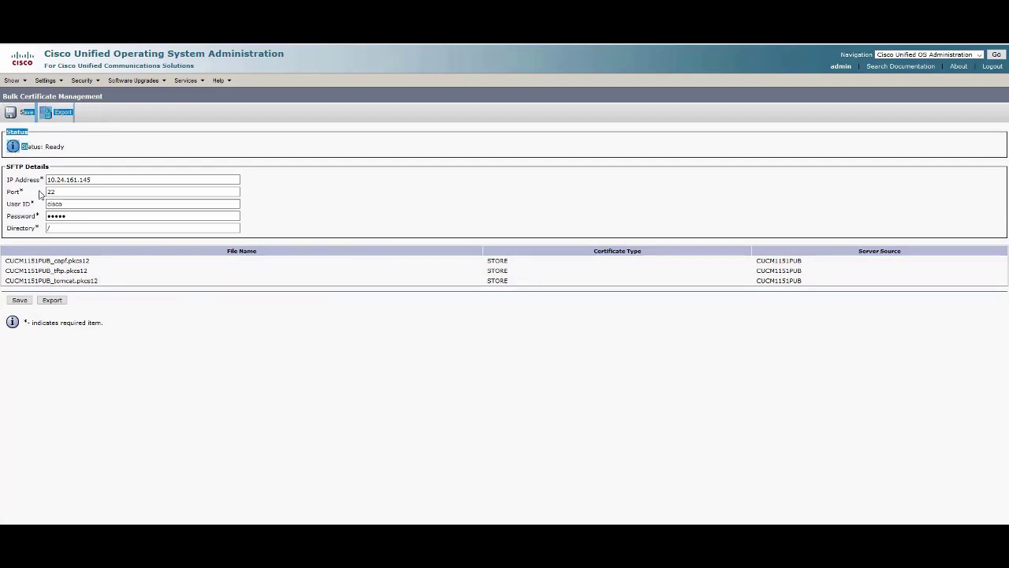
left_click(39, 194)
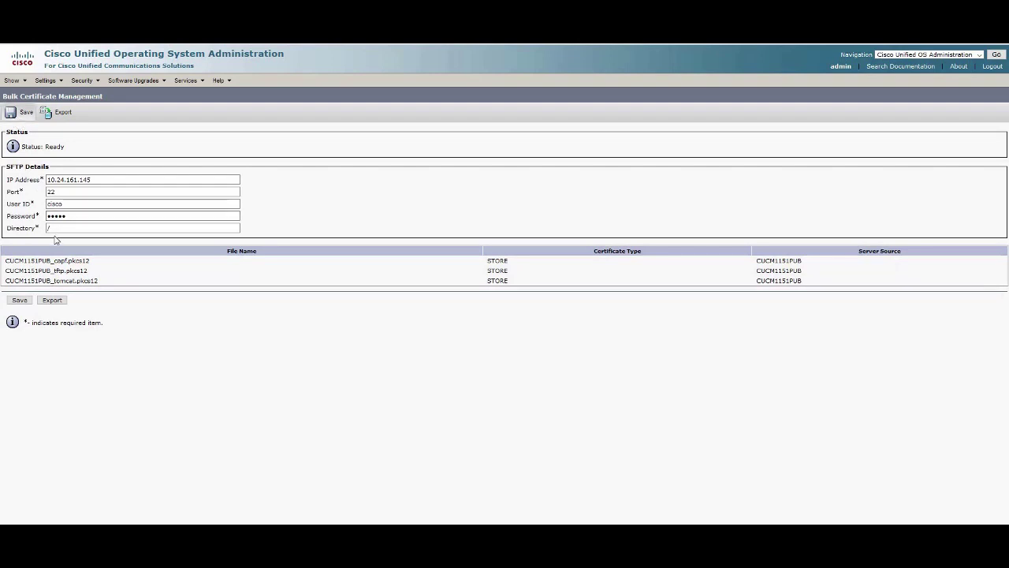
Save the SFTP details on the 10.5.2 server and bulk-export all of its certificate types
left_click(55, 300)
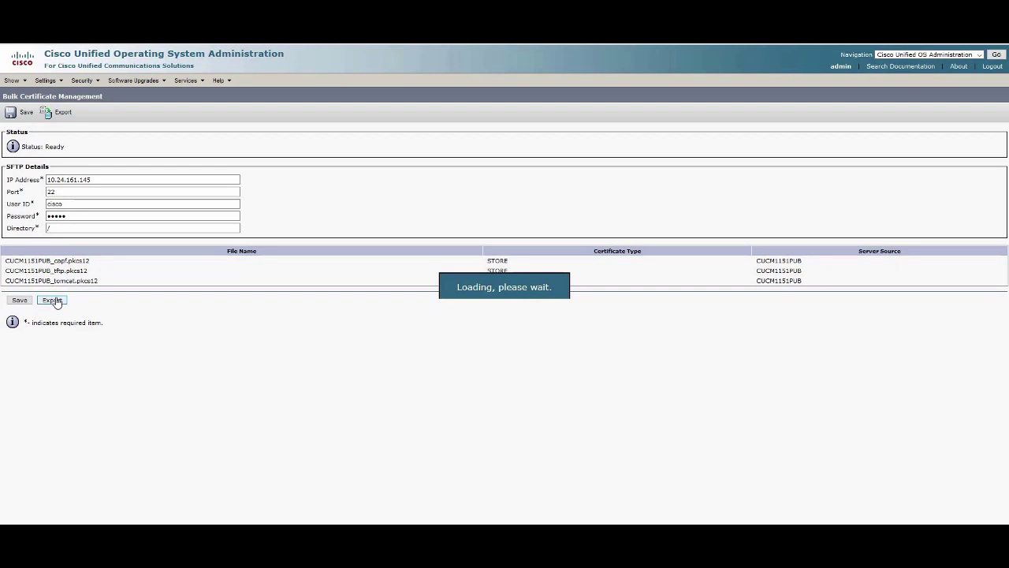
left_click(52, 300)
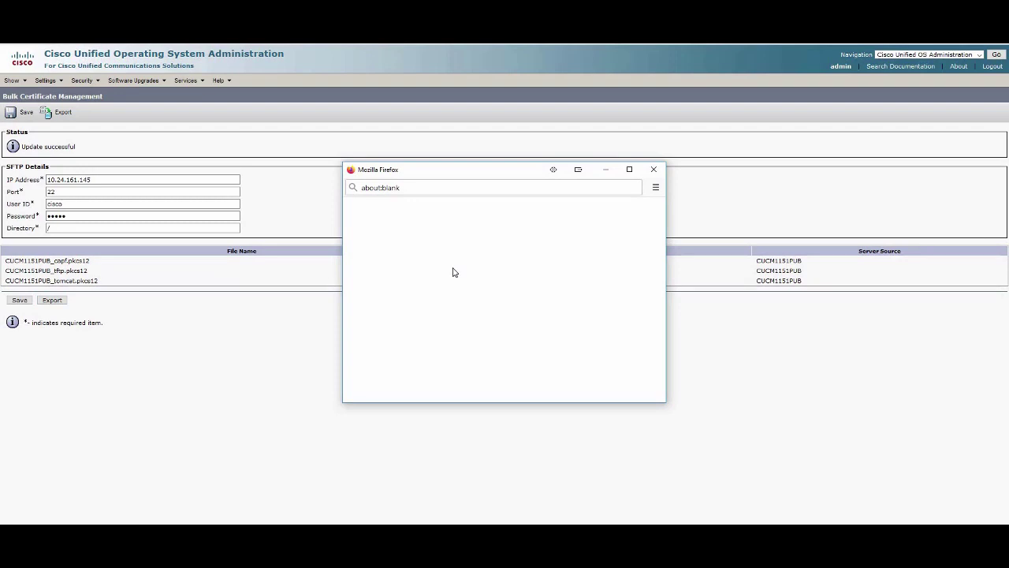
left_click(432, 290)
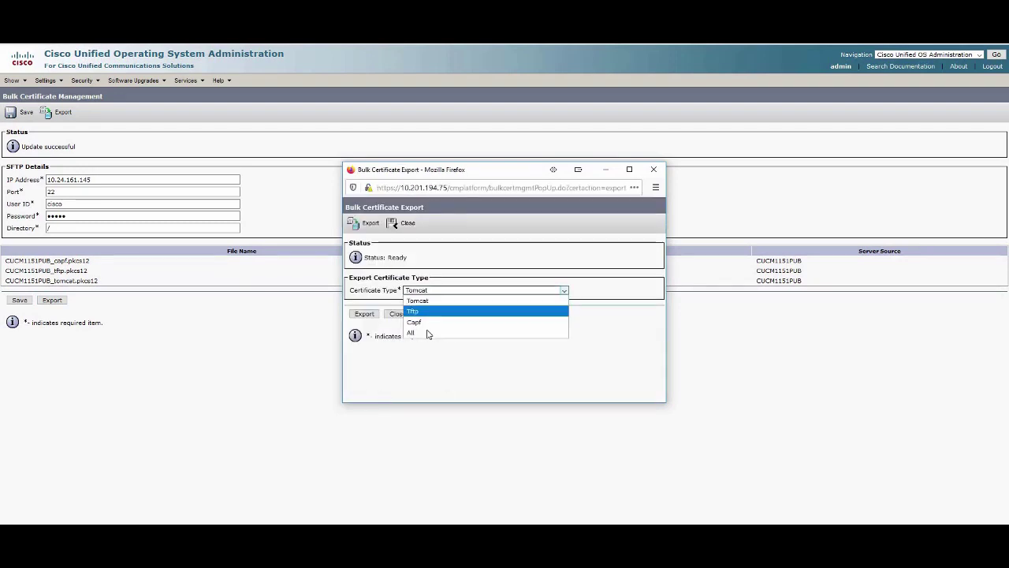
left_click(428, 333)
left_click(366, 314)
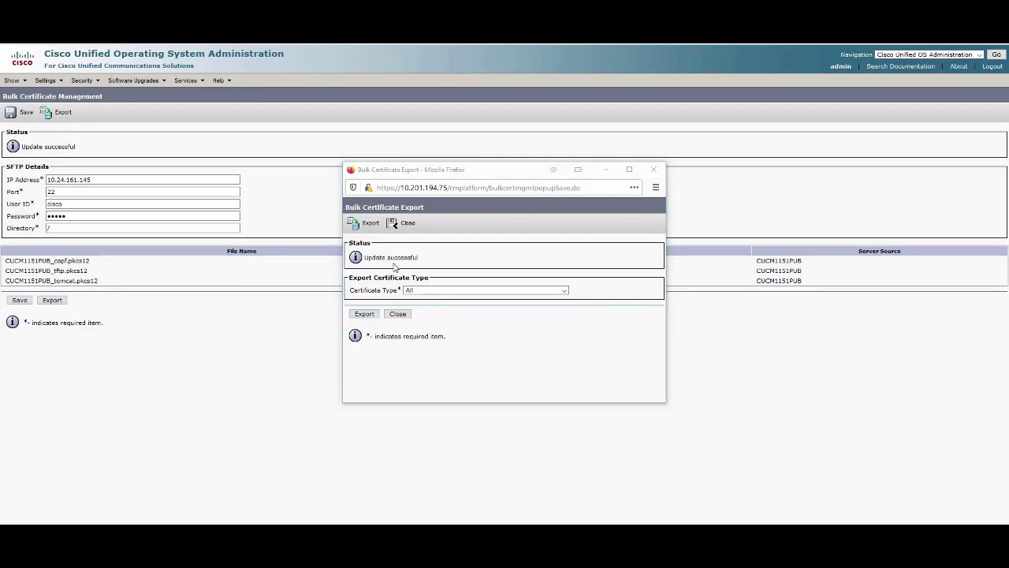
left_click(398, 315)
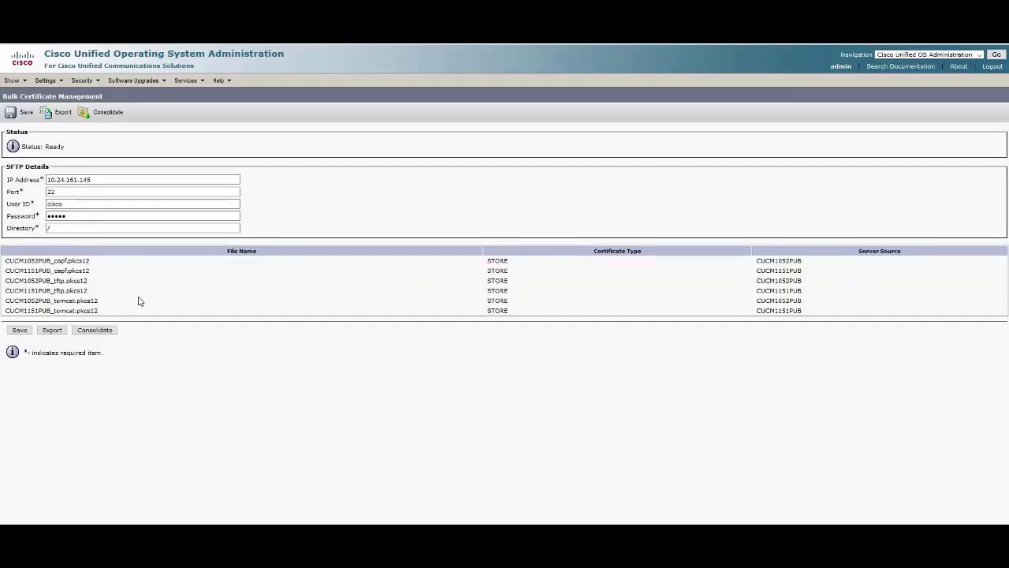
Consolidate all certificate types of both clusters from the 10.5.2 server and close the consolidate dialog
left_click(171, 179)
left_click(111, 332)
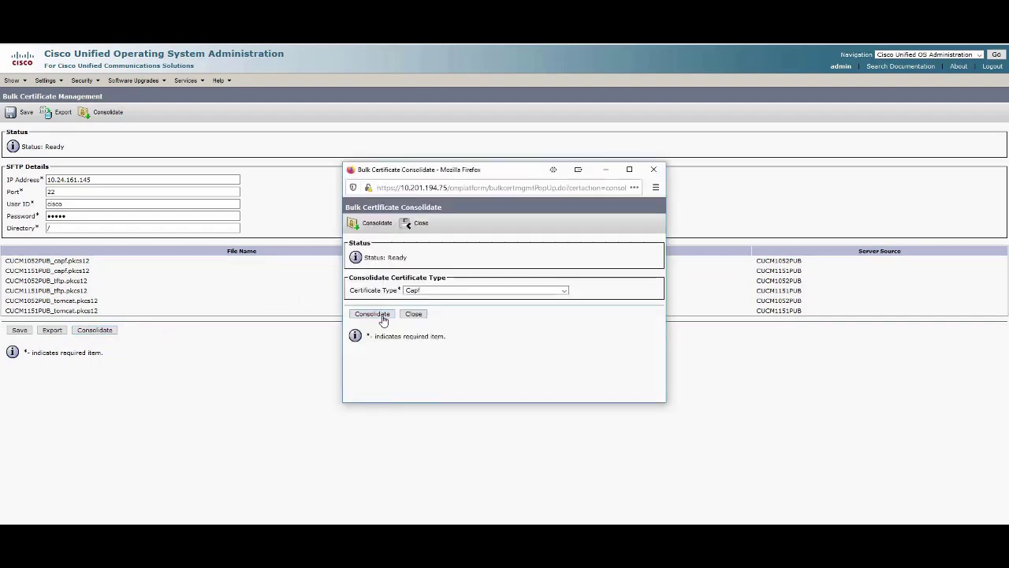
left_click(444, 292)
key("Return")
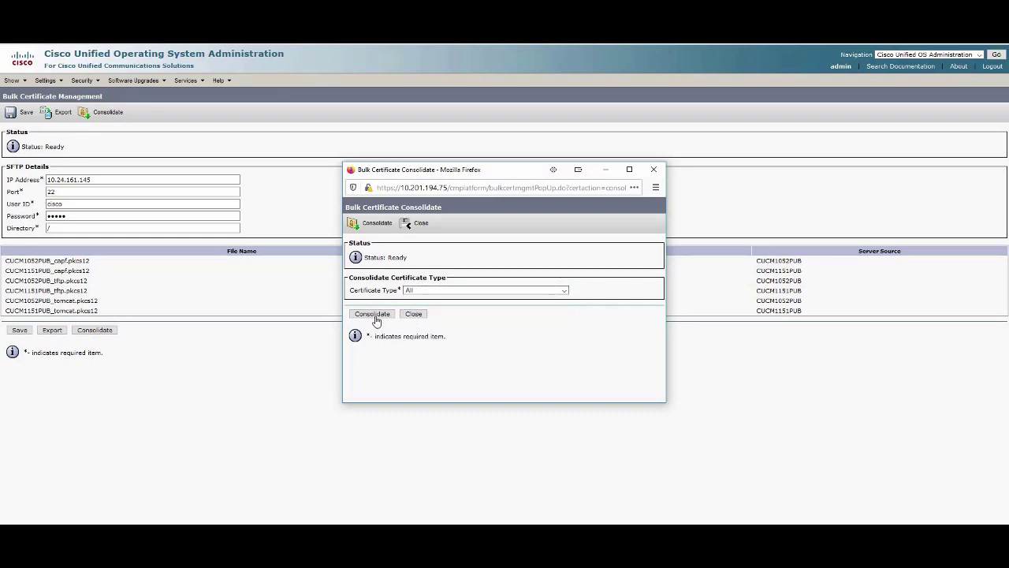
left_click(376, 316)
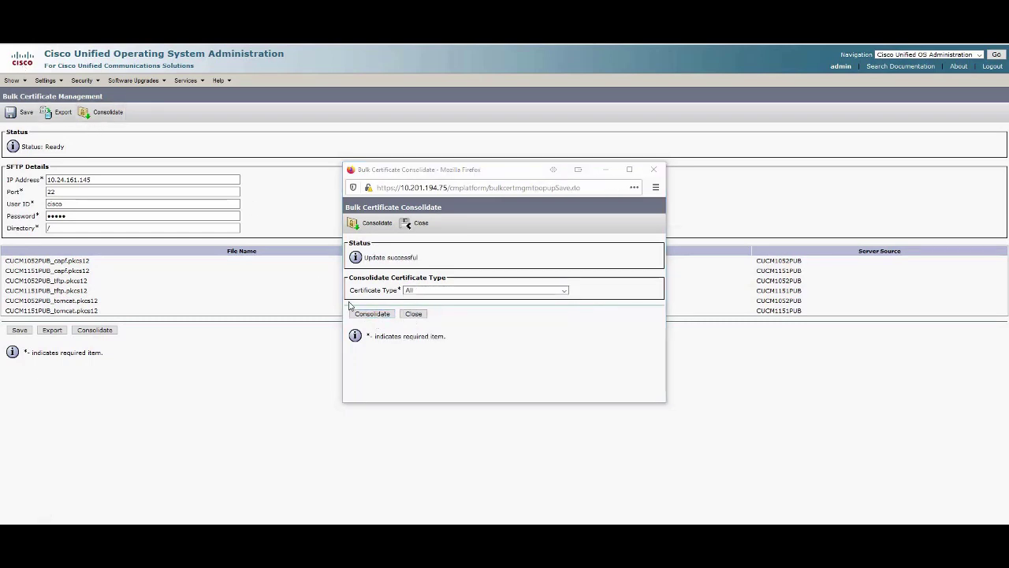
left_click(414, 315)
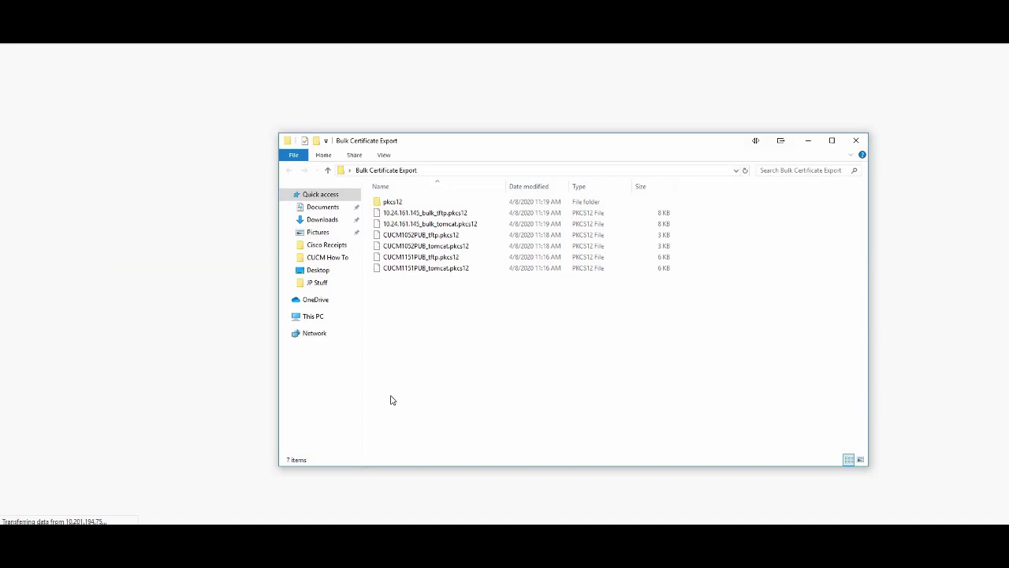
Examine the certificate files in the pkcs12 subfolder of Bulk Certificate Export in File Explorer and return to the browser
double_click(398, 202)
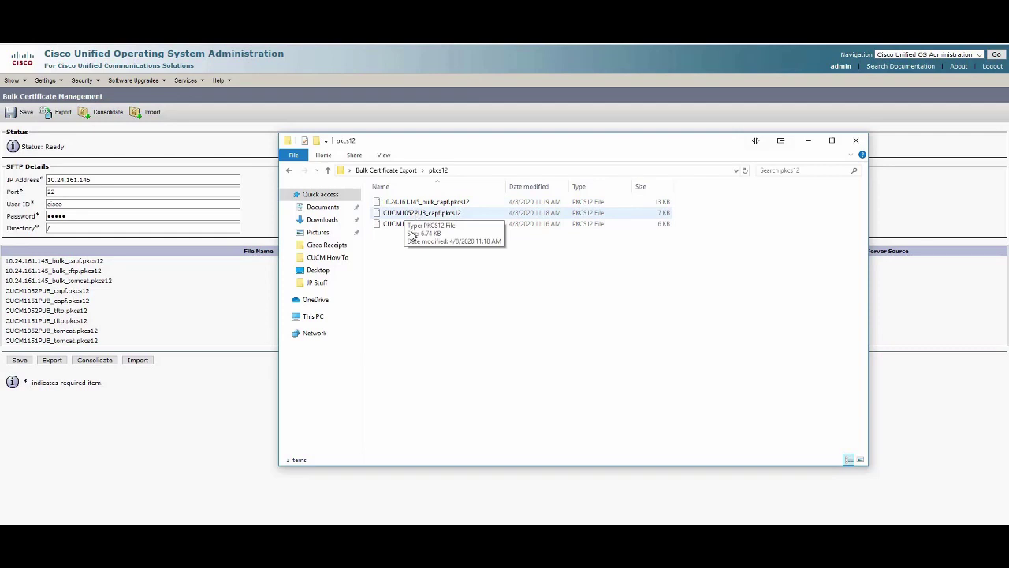
left_click(291, 173)
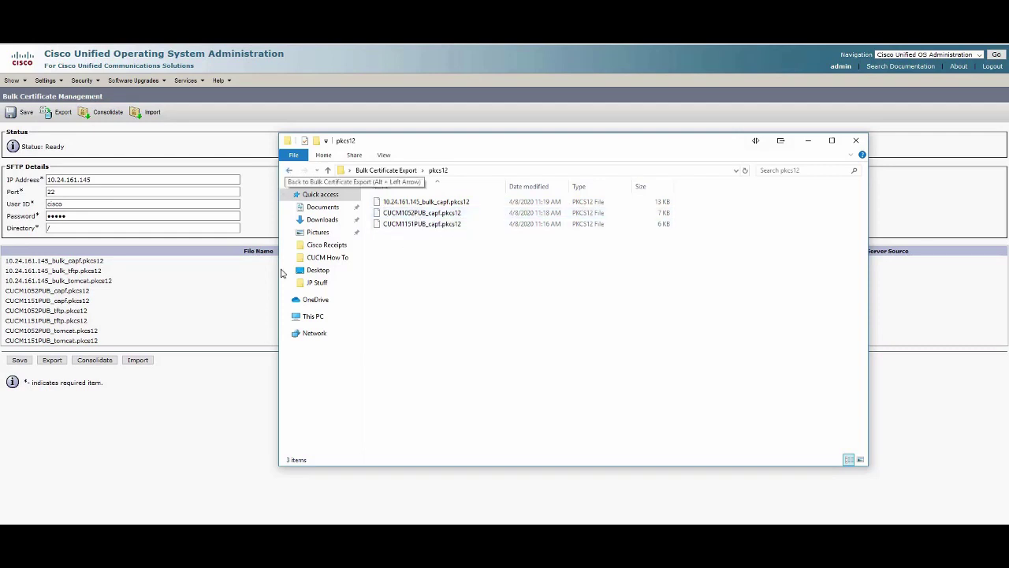
left_click(160, 305)
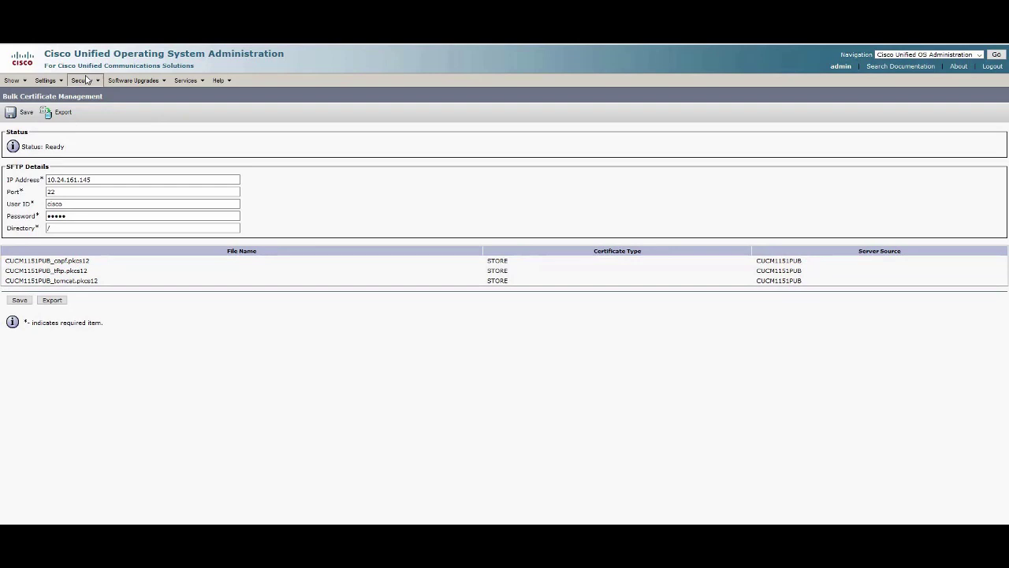
Reload Bulk Certificate Management on the 11.5.1 server and import all consolidated certificate types
mouse_move(86, 80)
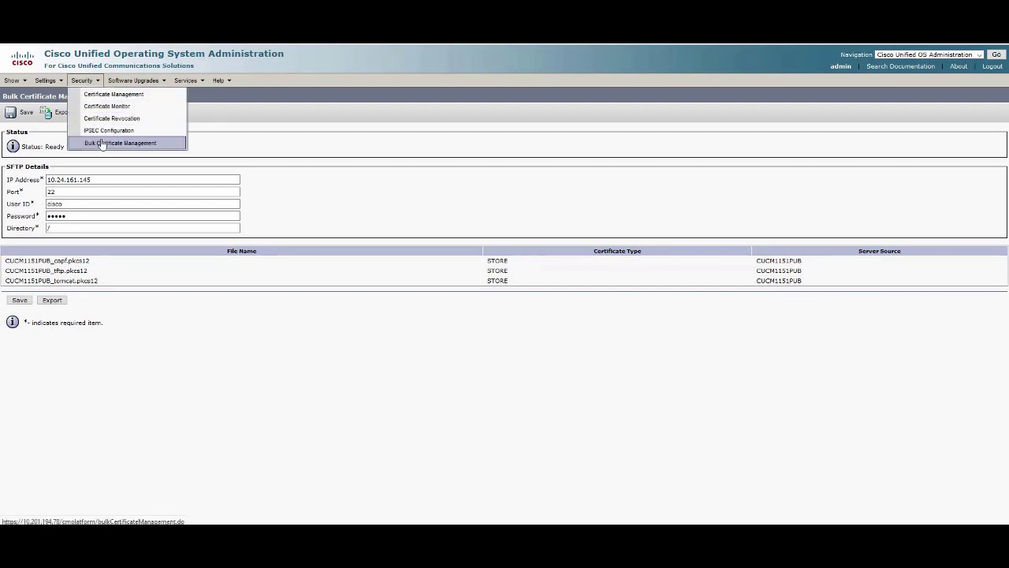
left_click(102, 143)
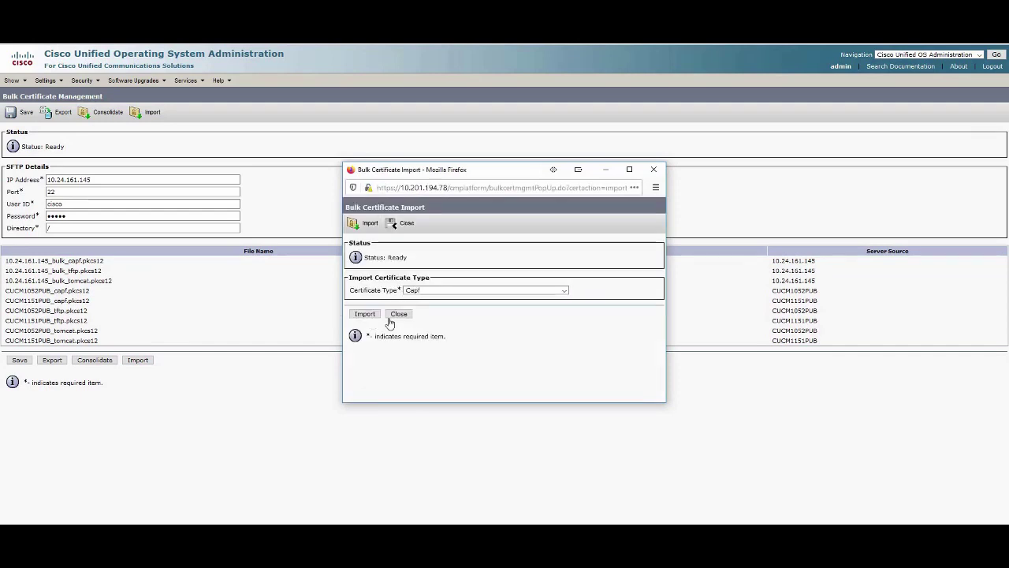
left_click(432, 290)
left_click(424, 334)
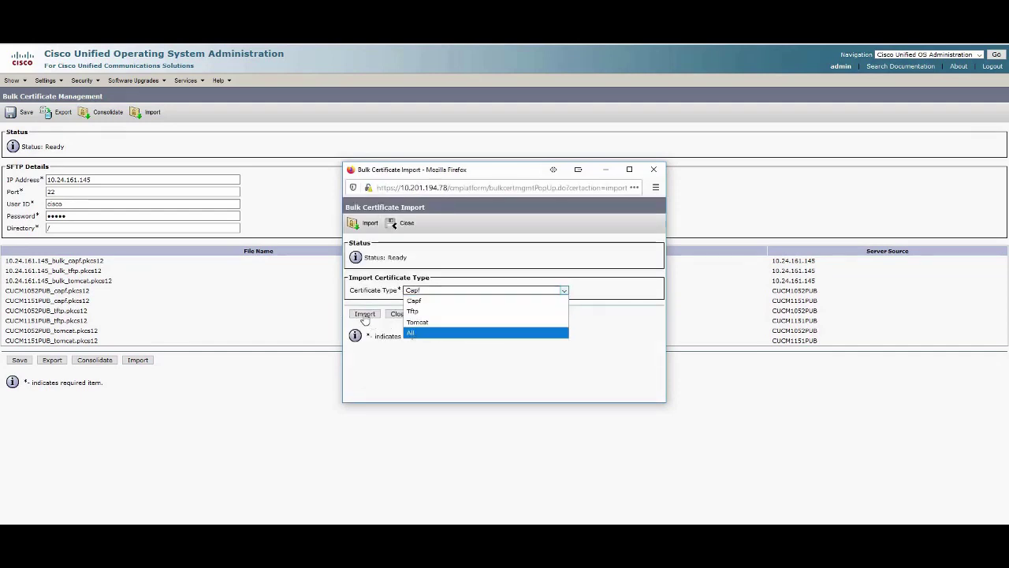
left_click(364, 315)
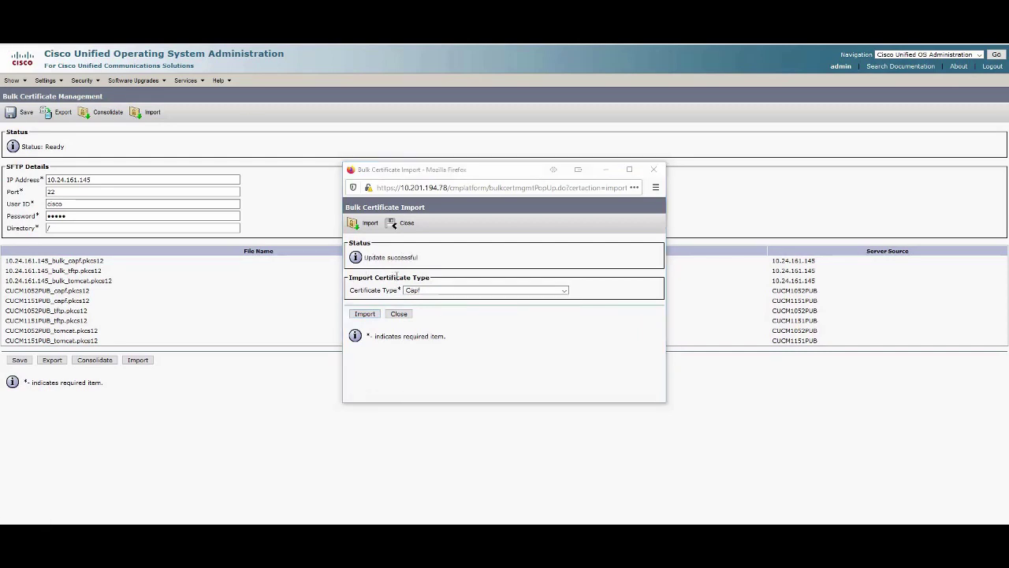
left_click(399, 313)
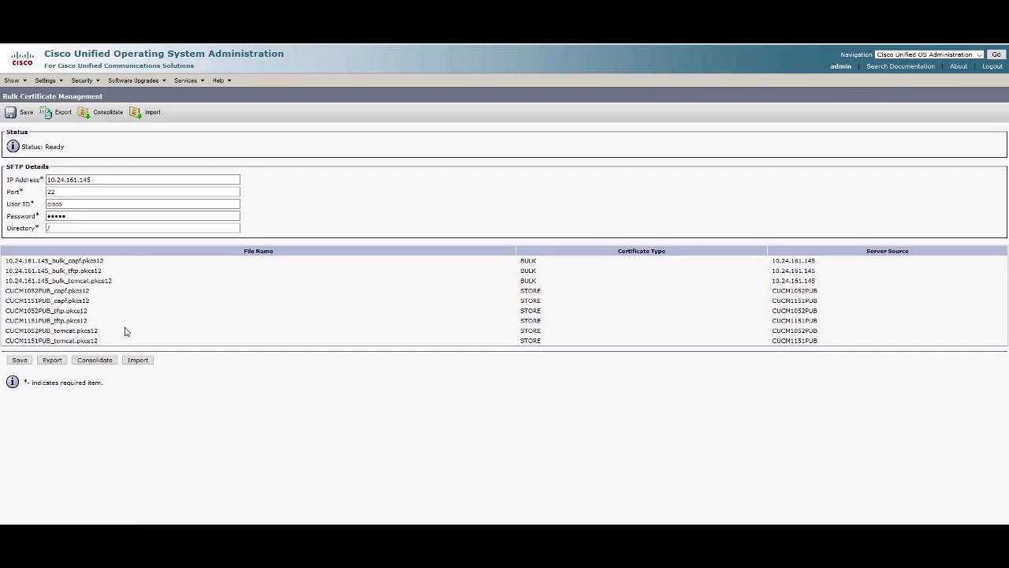
Import all consolidated certificate types on the 10.5.2 server and close the import dialog
left_click(138, 360)
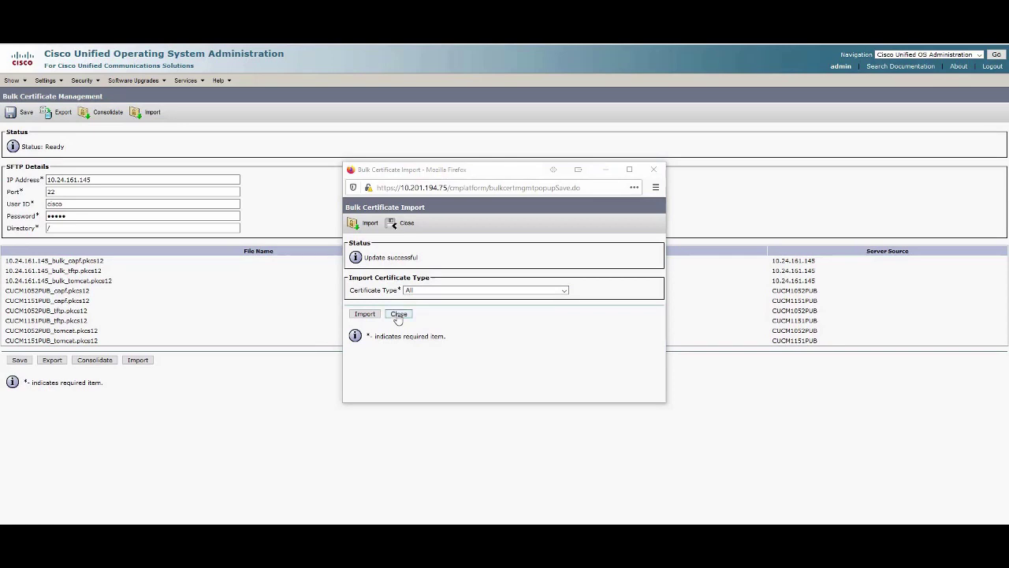
left_click(398, 315)
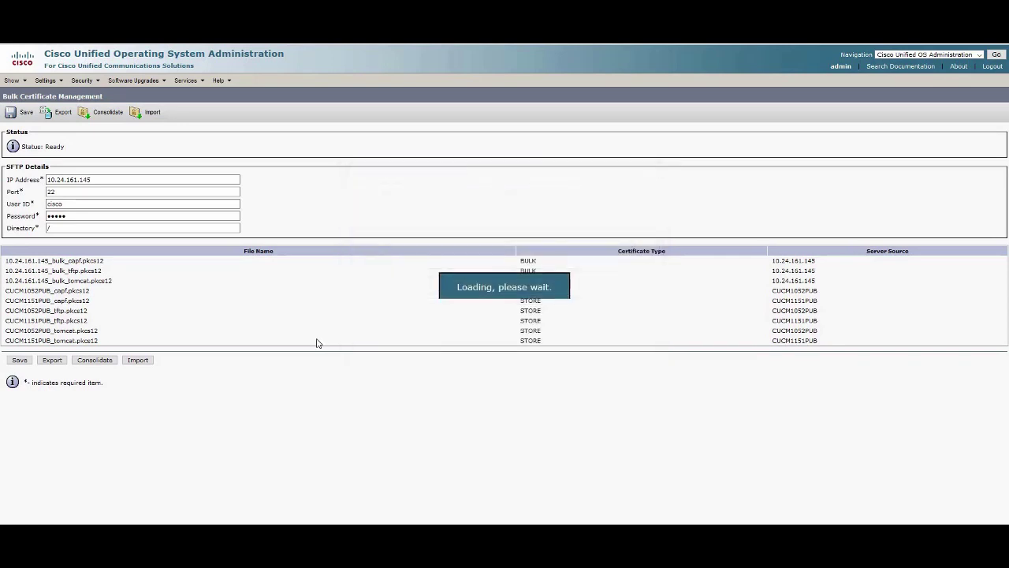